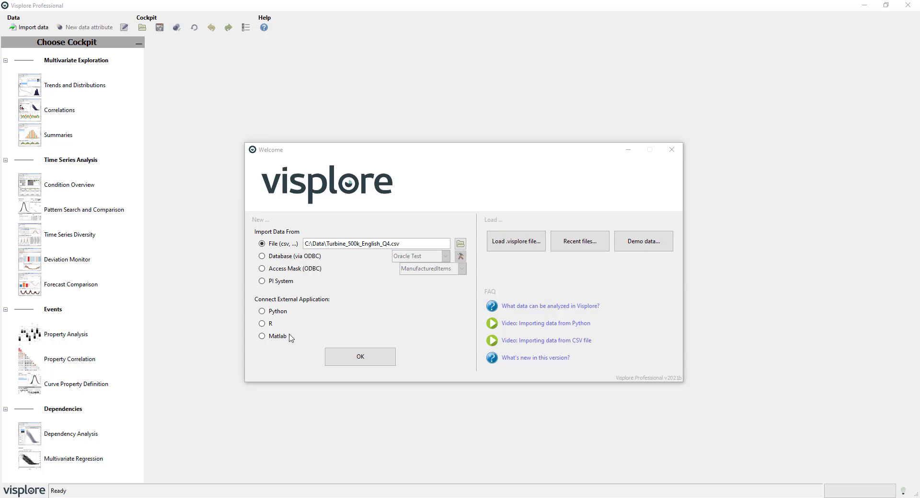
Confirm importing Turbine_500k_English_Q4.csv from the Welcome dialog.
left_click(360, 356)
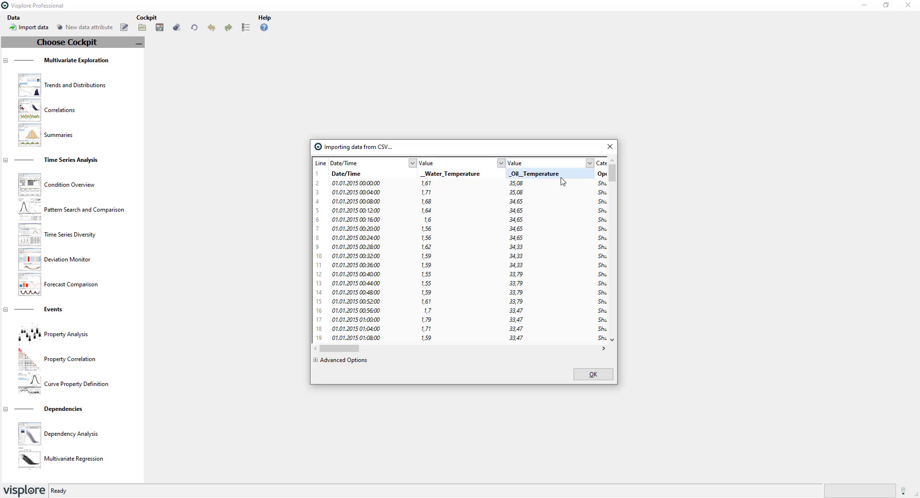
Enlarge the CSV import preview to check its columns, then accept the import settings.
left_click_drag(312, 386, 207, 426)
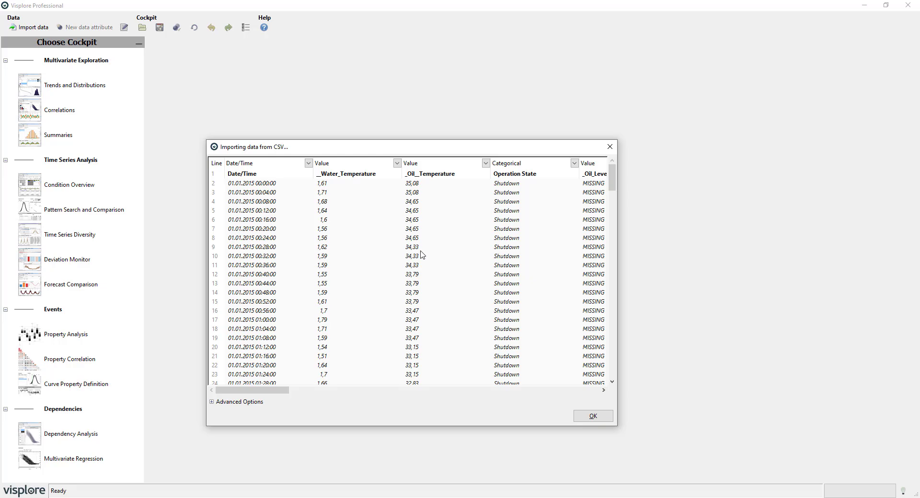
left_click(592, 417)
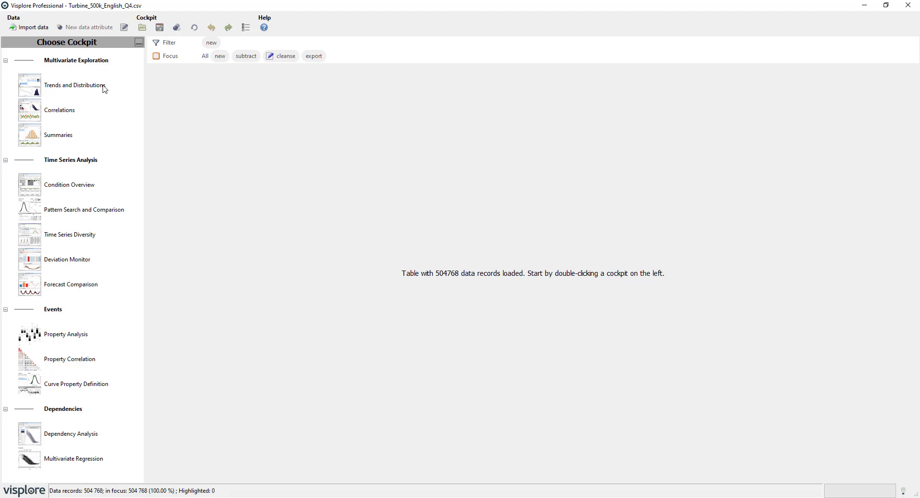
Open Trends and Distributions, preview _Oil__Temperature, then plot __Water_Temperature.
double_click(70, 91)
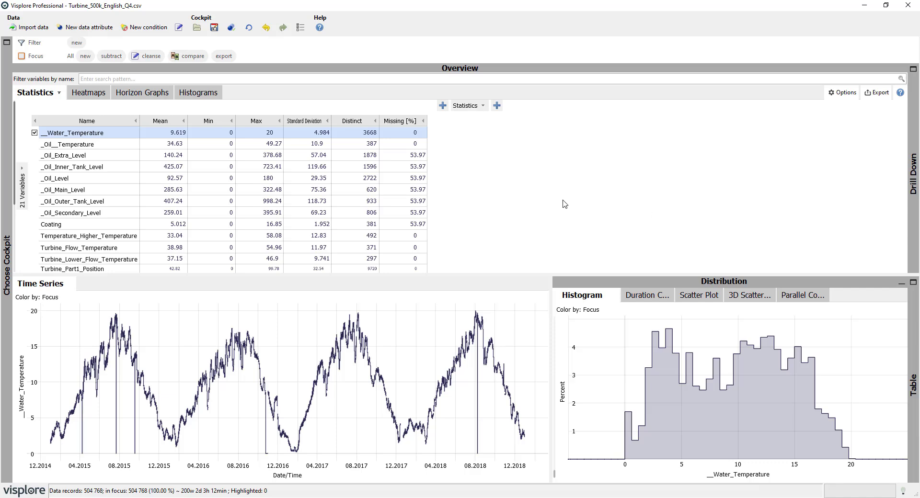
left_click(64, 145)
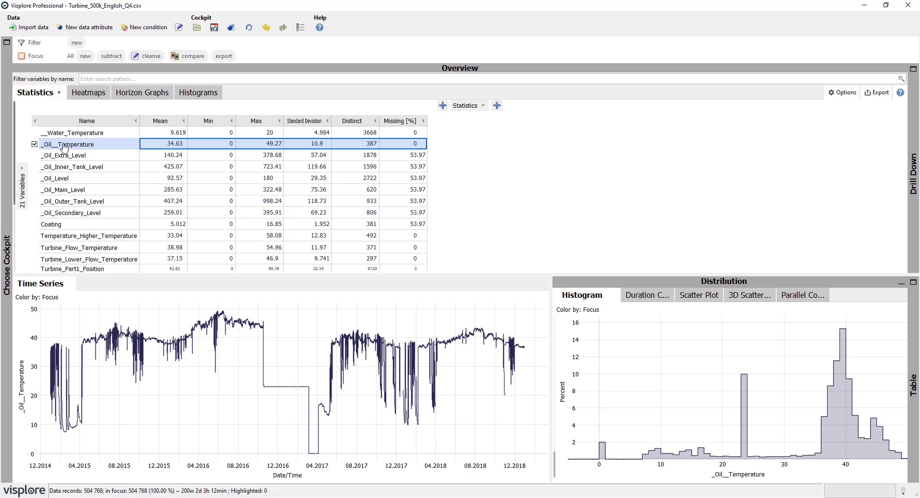
left_click(80, 135)
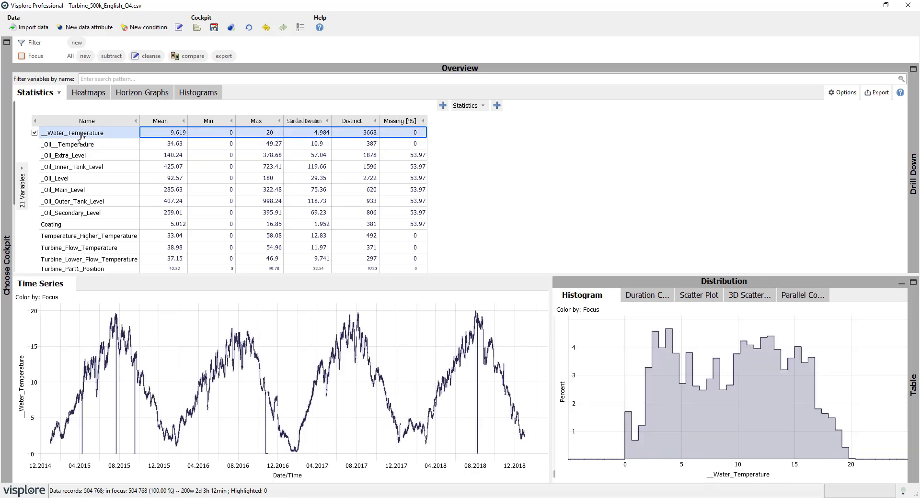
Inspect a short stretch near April 2015, then reset the time series to the full range.
left_click(80, 384)
scroll(85, 459, "up", 2)
scroll(84, 459, "up", 5)
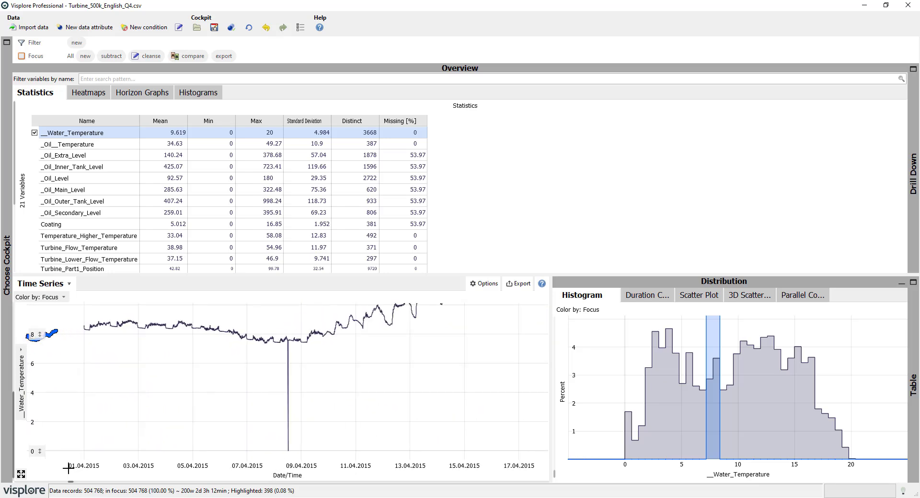
left_click(221, 473)
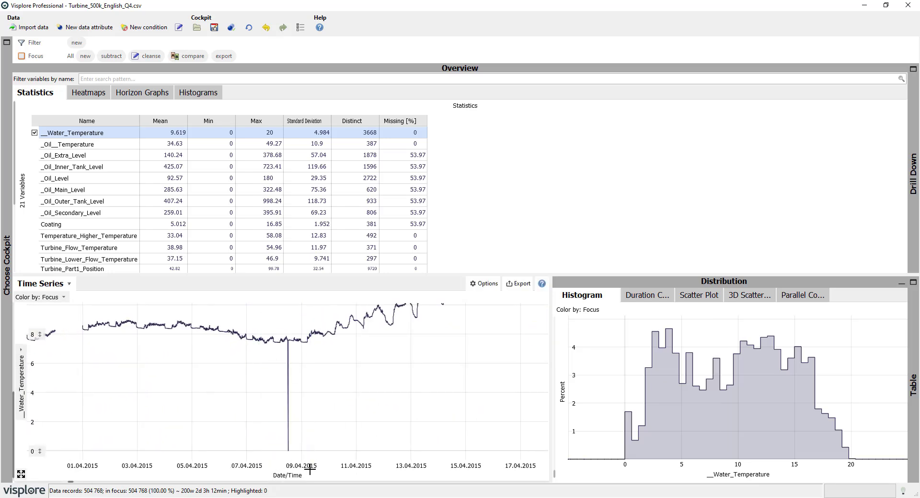
scroll(287, 472, "up", 1)
scroll(284, 472, "up", 4)
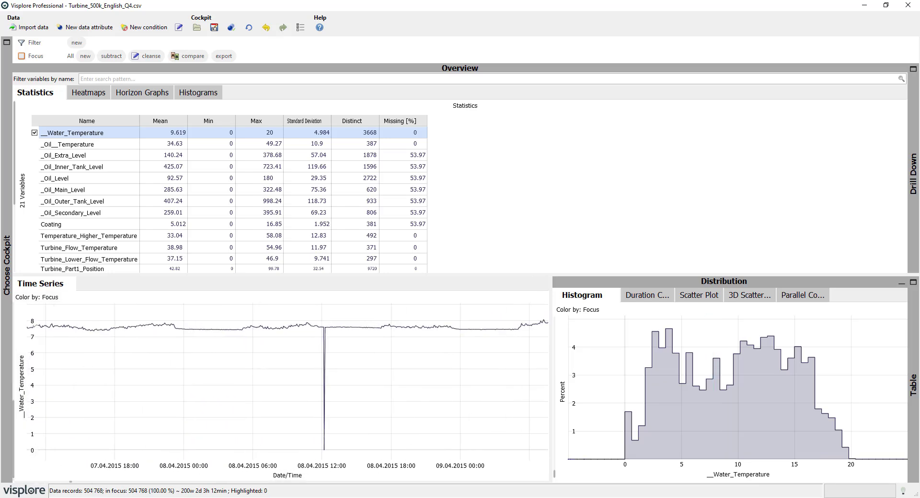
mouse_move(360, 349)
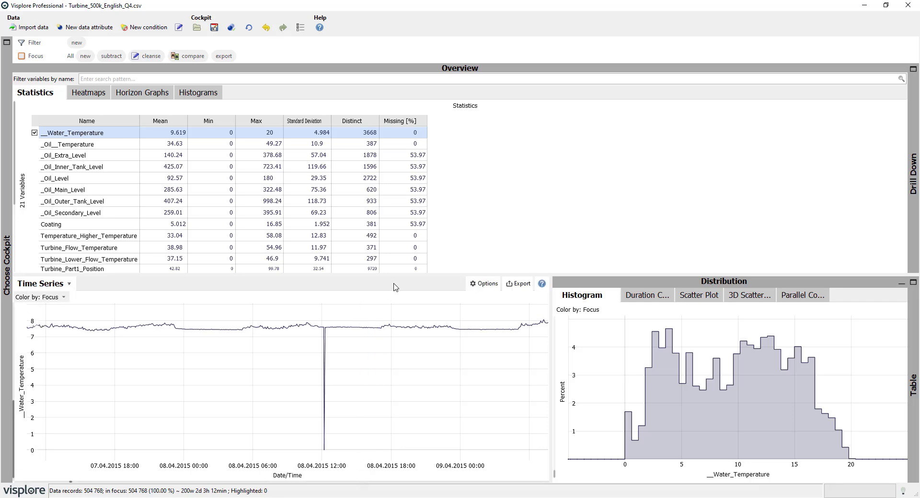
left_click(21, 474)
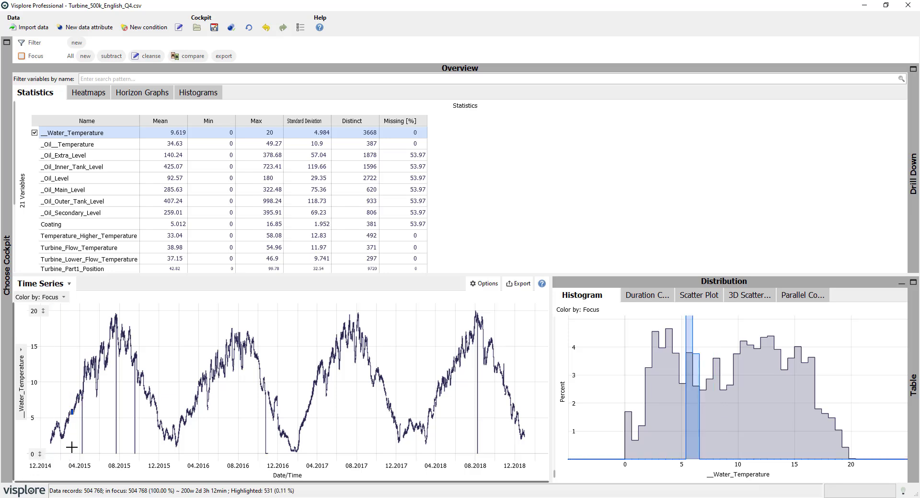
Select the near-zero readings in 2015–2016 and 08.2018 and fill them by linear interpolation.
left_click_drag(72, 447, 274, 457)
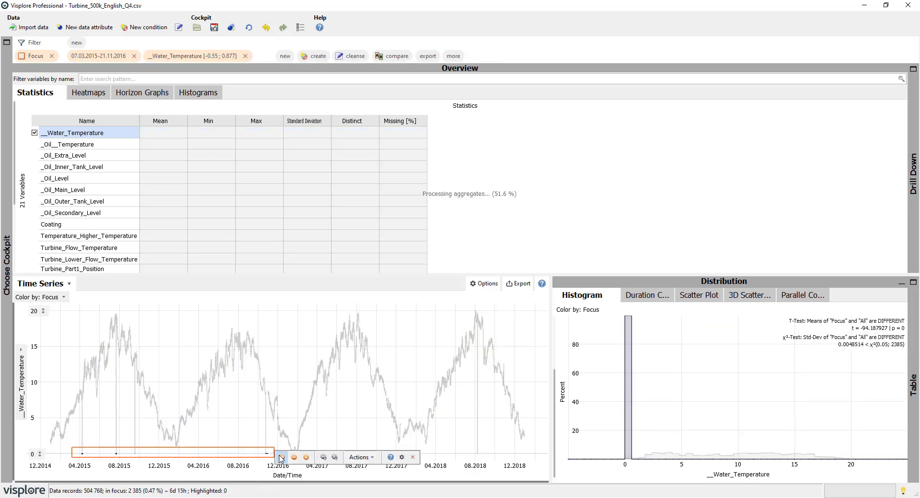
left_click_drag(462, 449, 493, 459)
left_click(401, 459)
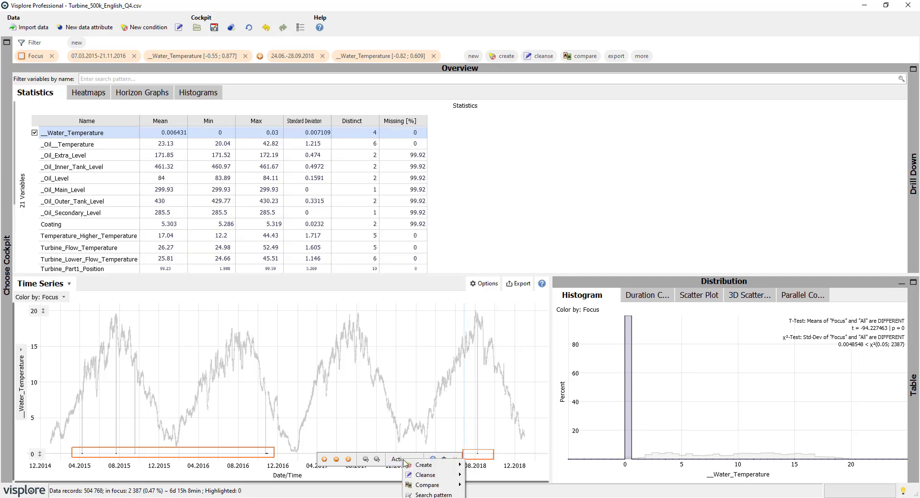
mouse_move(435, 476)
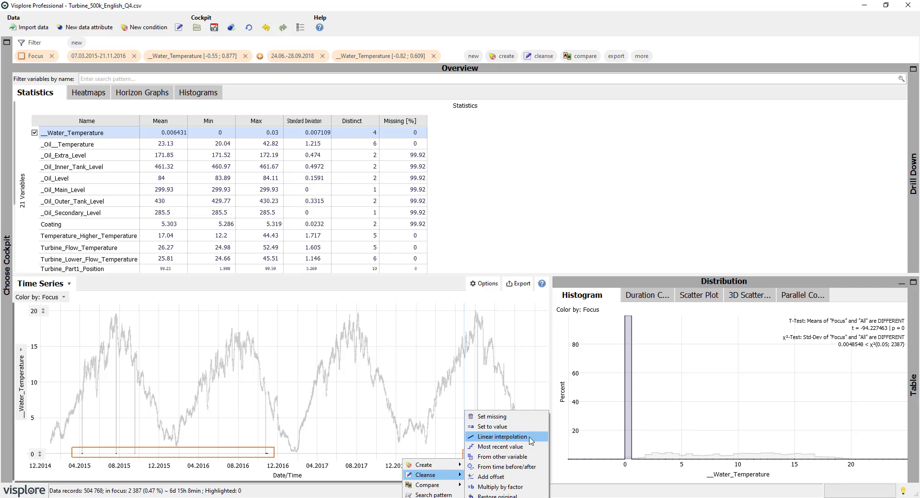
left_click(502, 437)
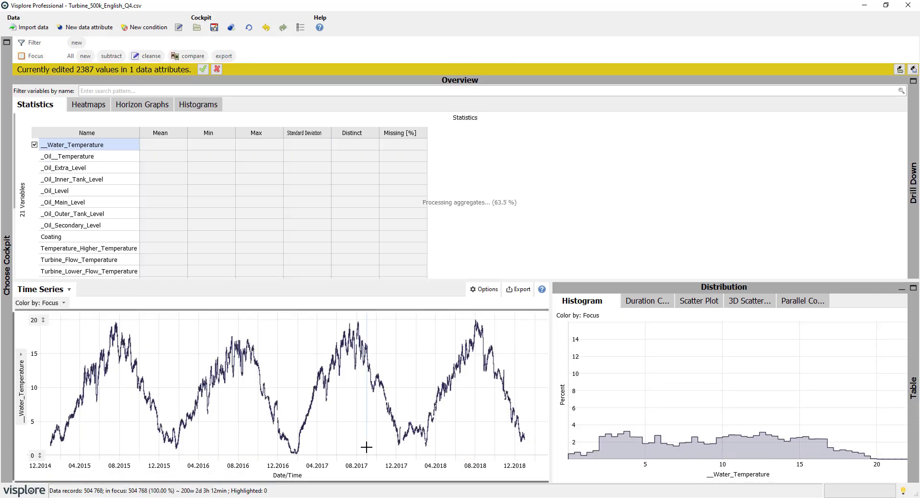
Accept the 2387 edits, sort by Missing [%], and plot Water_Level plus both turbine temperatures.
left_click(202, 70)
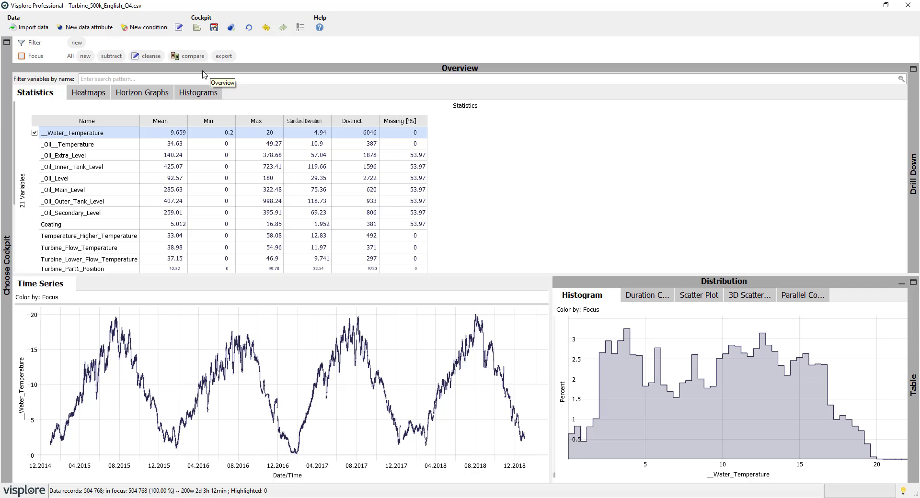
left_click(401, 121)
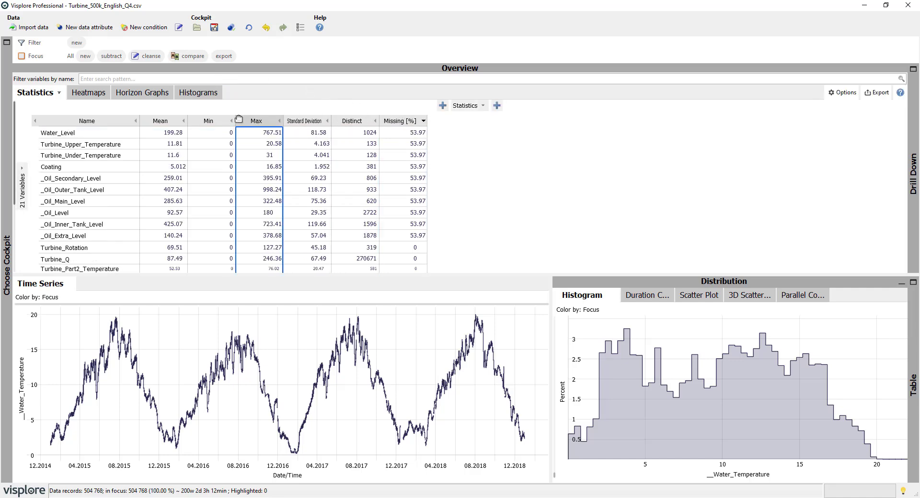
left_click(88, 134)
left_click(34, 144)
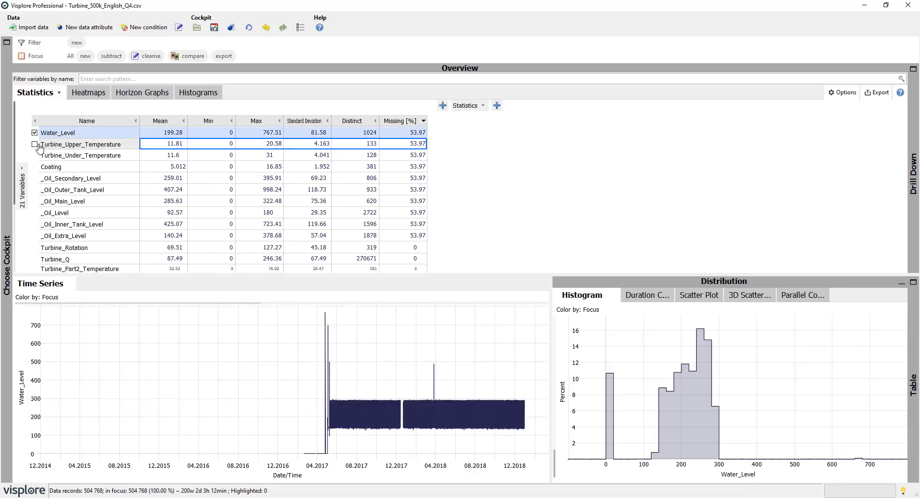
left_click(34, 155)
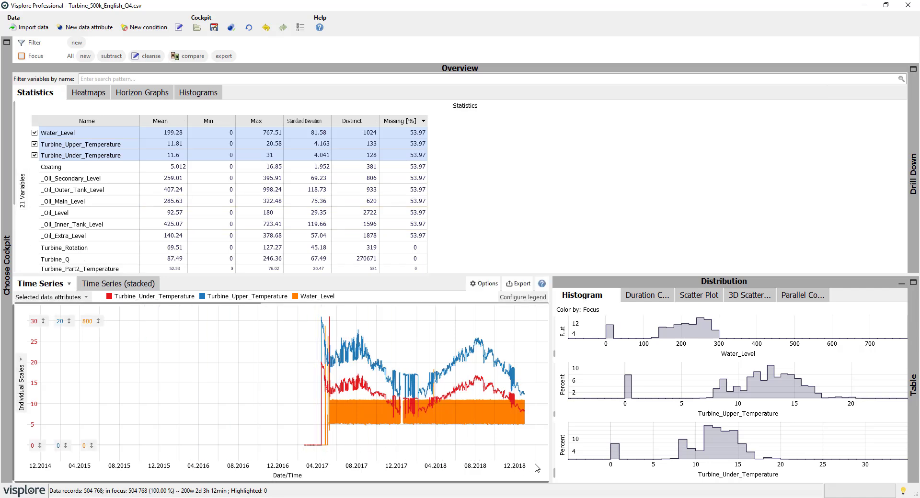
left_click(479, 412)
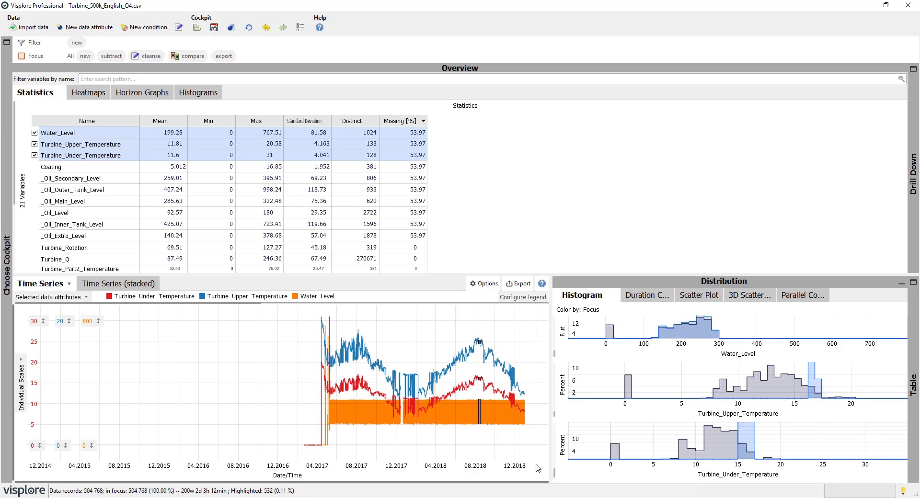
scroll(77, 206, "down", 5)
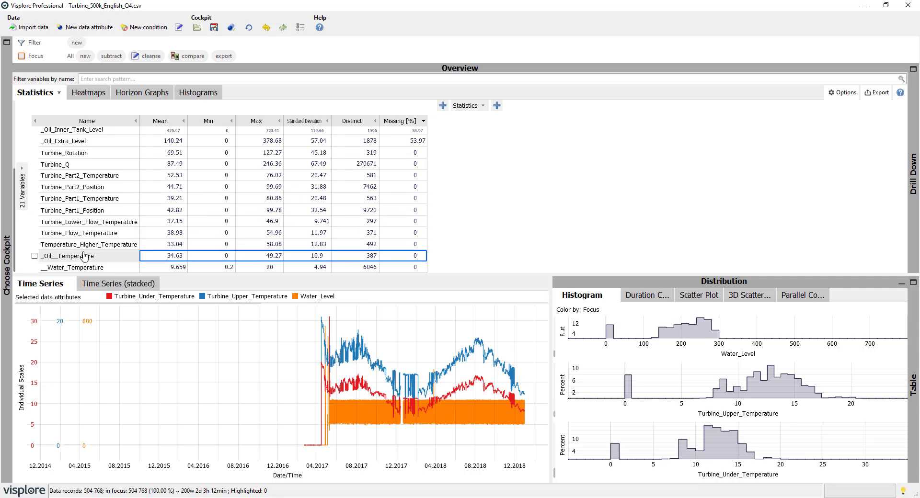
Plot _Oil__Temperature and filter the data to 05.05.2017–28.01.2019 oil readings.
left_click(84, 257)
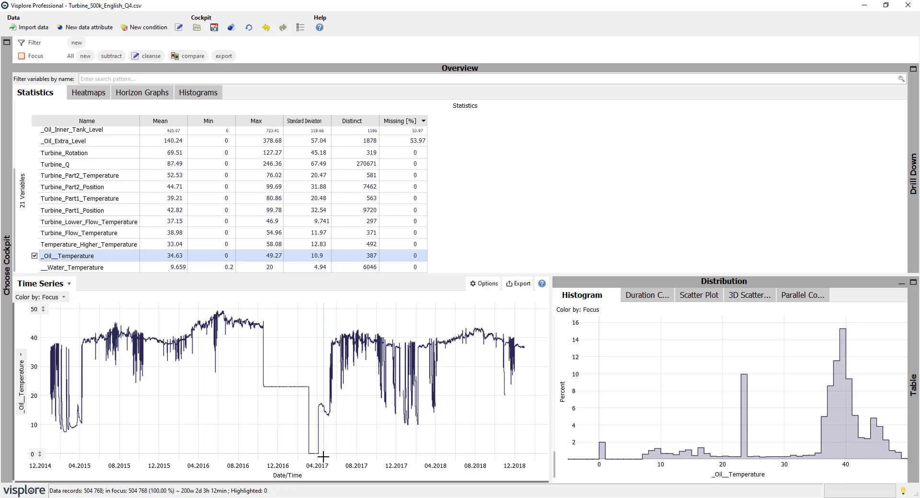
mouse_move(328, 314)
left_mouse_down()
mouse_move(397, 398)
mouse_move(533, 446)
left_mouse_up()
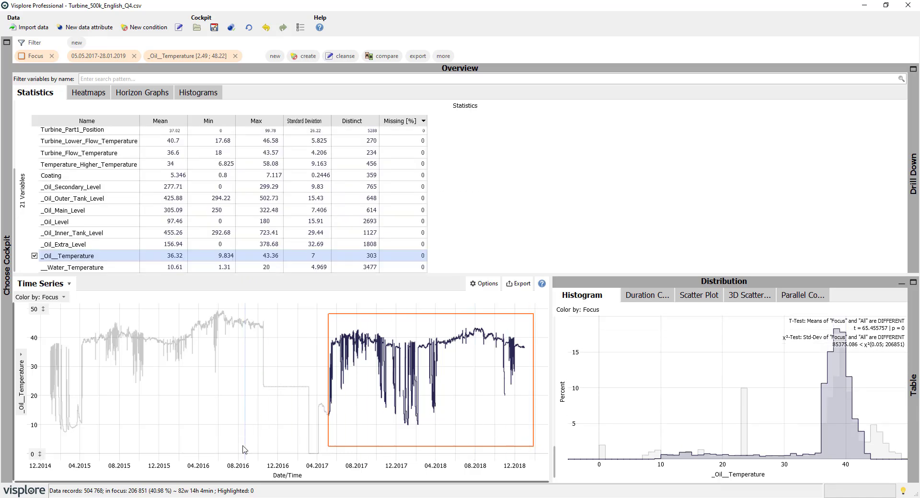
left_click(313, 456)
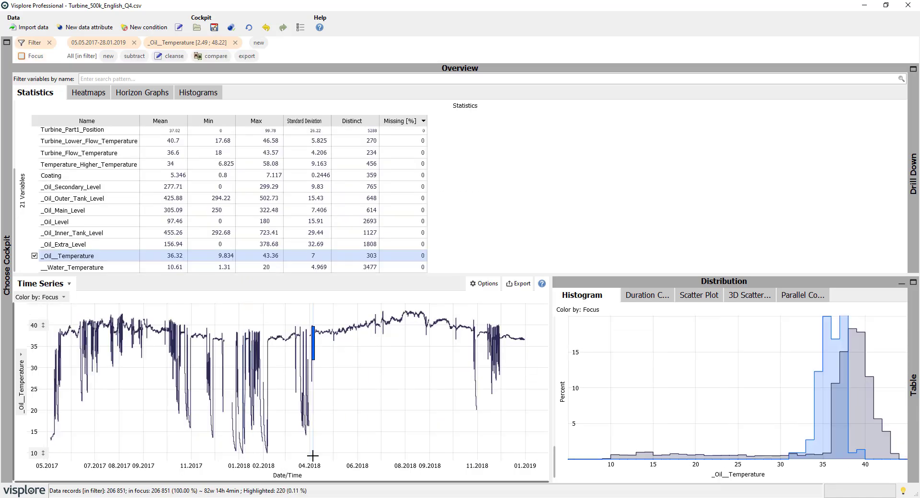
Inspect the readings at one point in time and clear the highlights.
key("Right")
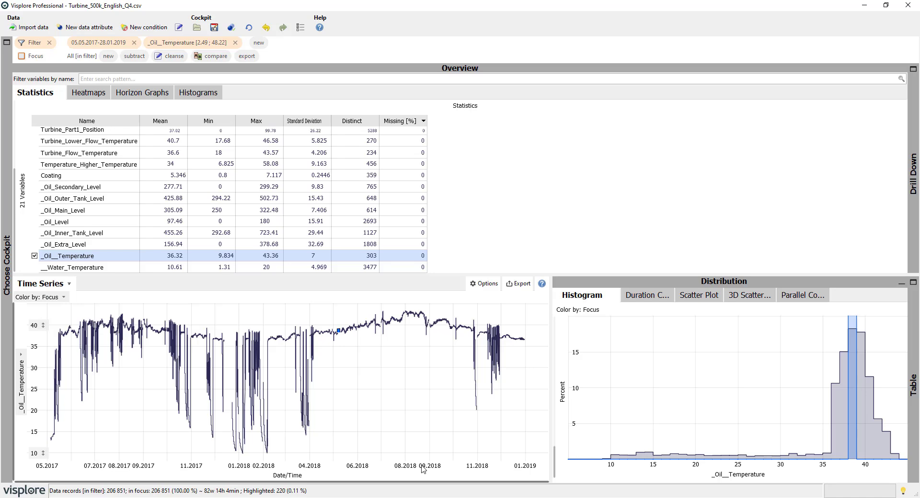
key("Escape")
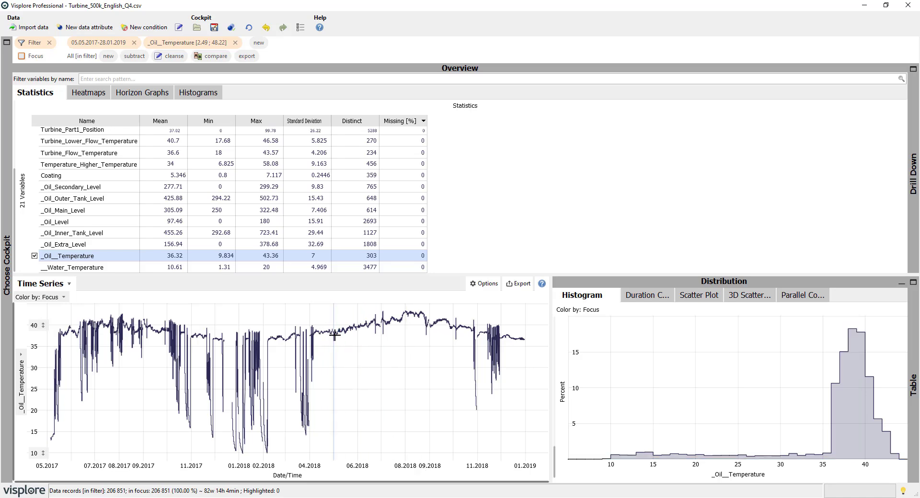
left_click(370, 335)
key("Escape")
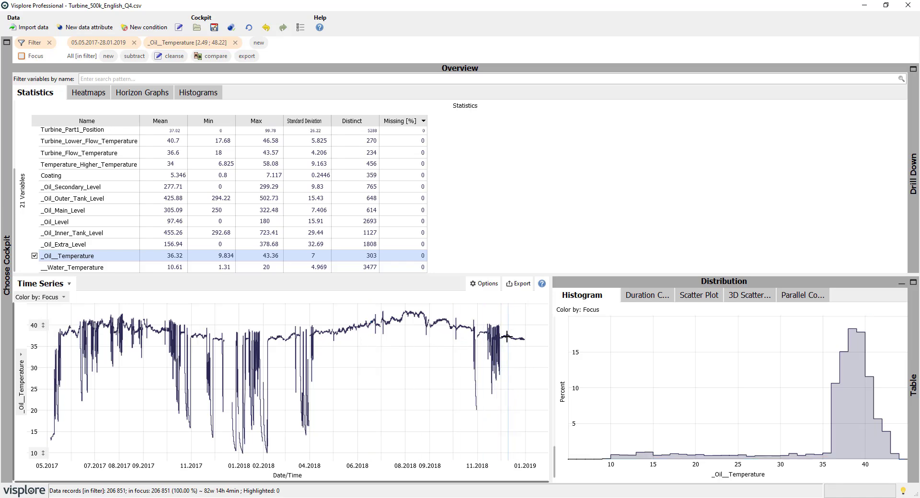
Zoom to November 2018 and show the drill-down bar chart of mean oil temperature by operation state.
left_click_drag(504, 315, 478, 406)
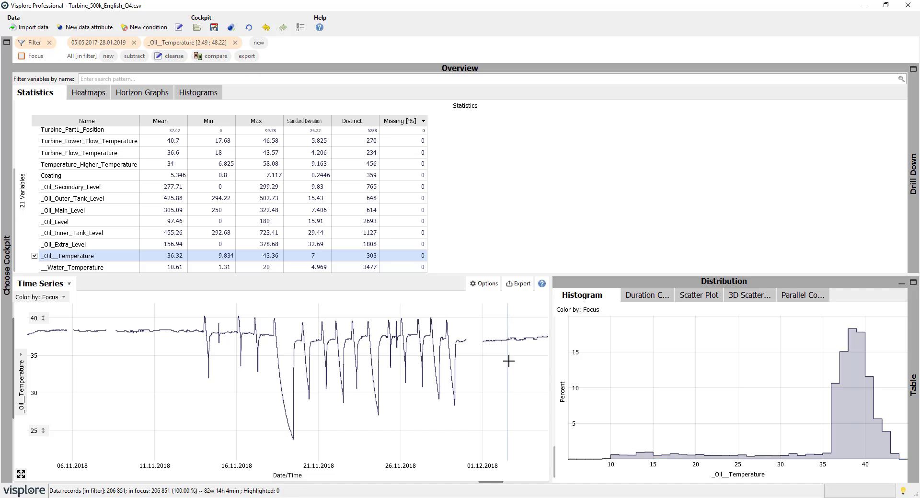
left_click(913, 144)
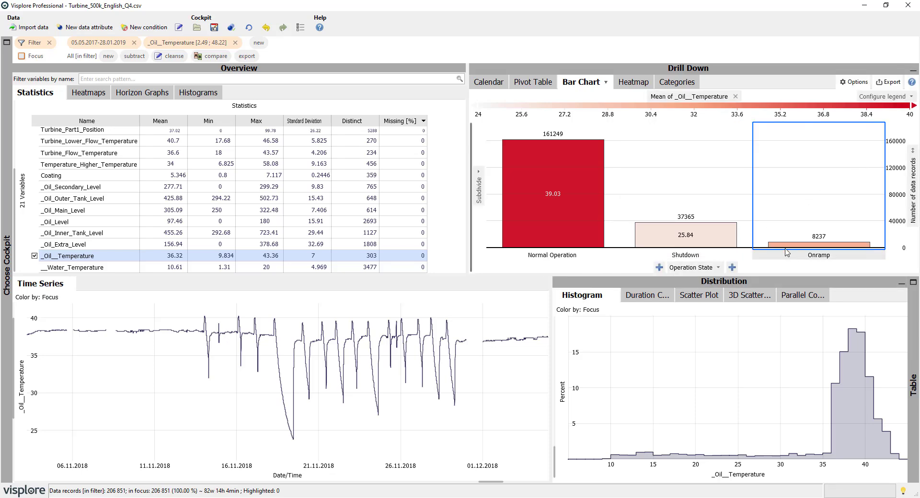
Highlight the Normal Operation, Shutdown and Onramp bars in turn, then focus on Normal Operation.
left_click(558, 231)
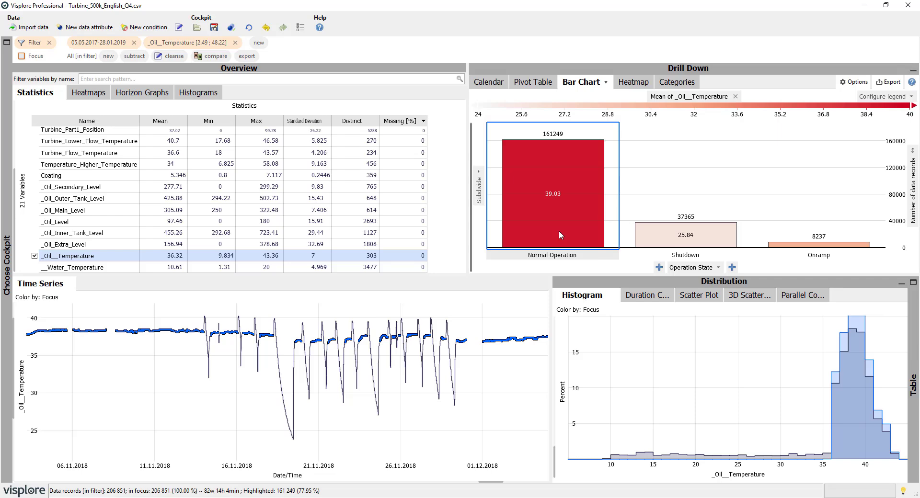
left_click(670, 237)
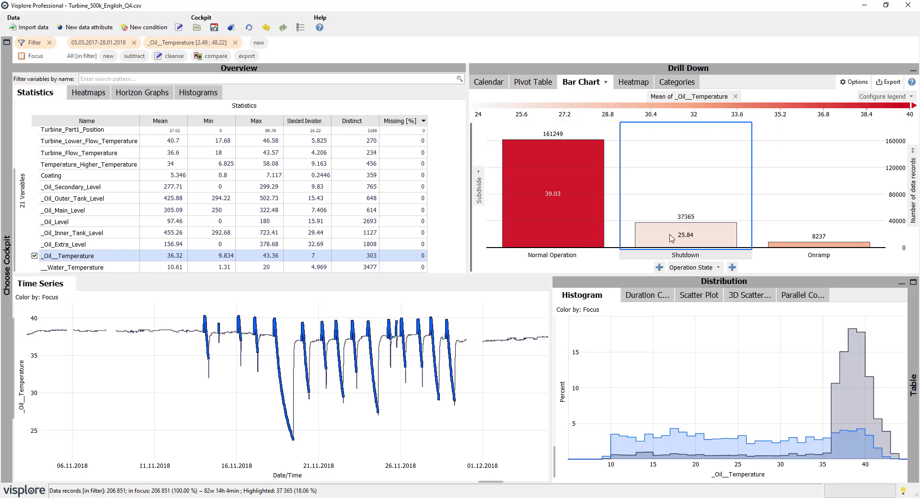
left_click(791, 238)
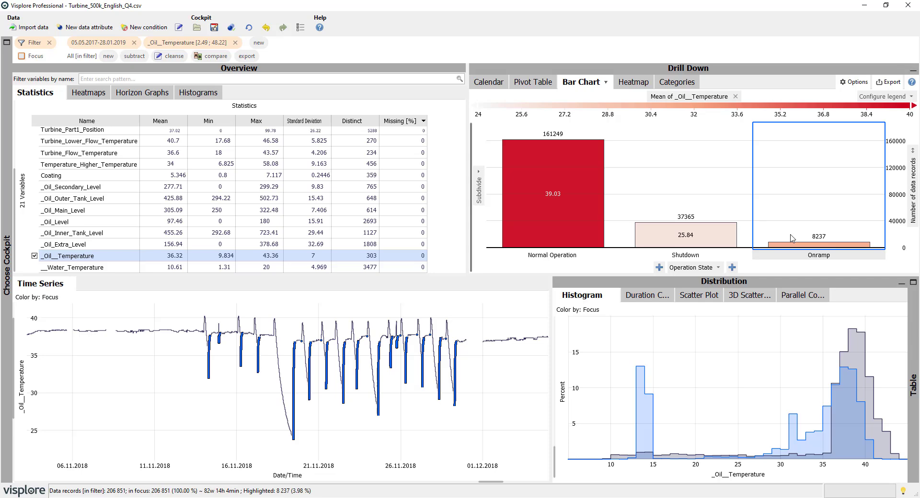
left_click(563, 213)
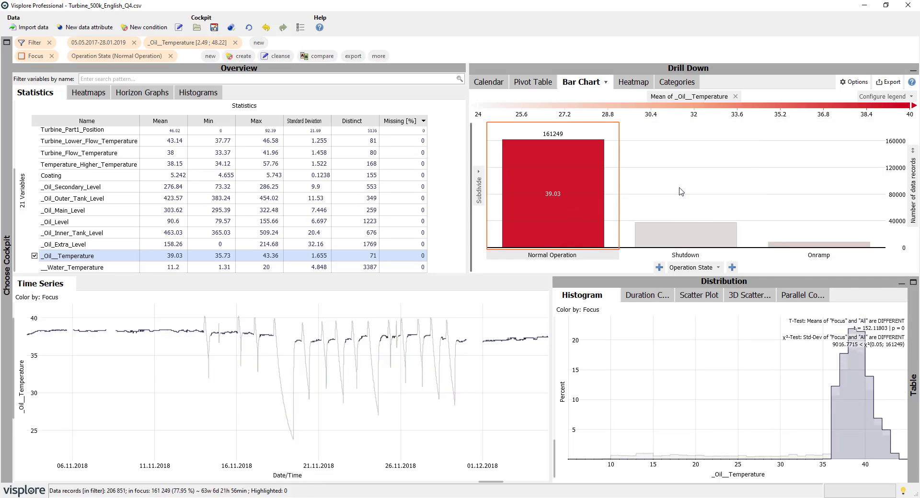
Turn the Normal Operation focus into a filter and add __Water_Temperature to the time series.
double_click(532, 257)
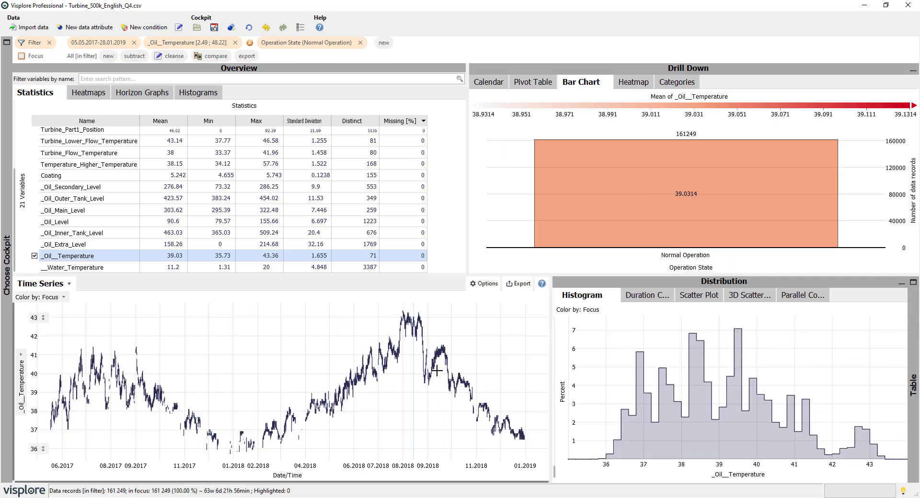
left_click_drag(523, 428, 511, 440)
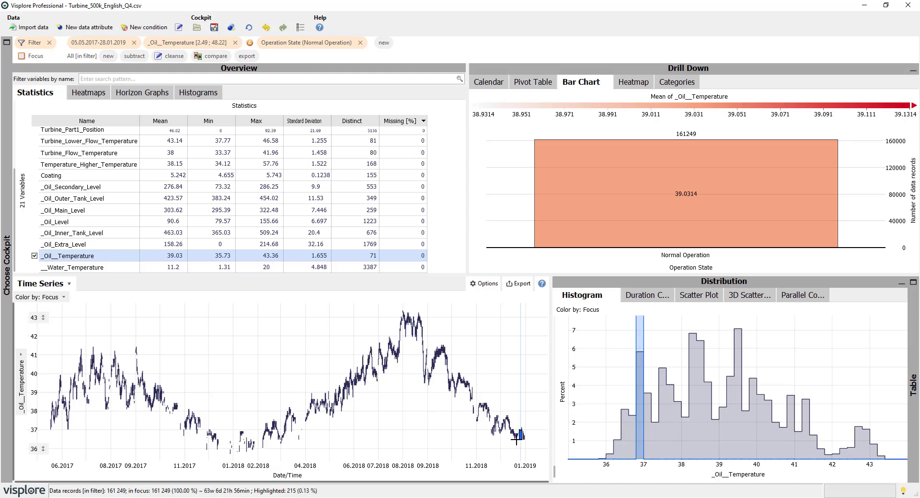
left_click(512, 440)
left_click(35, 267)
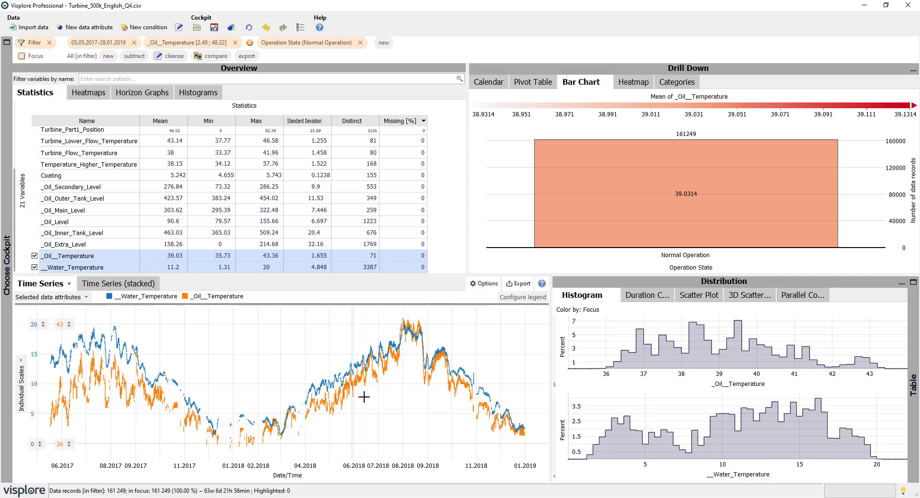
mouse_move(523, 443)
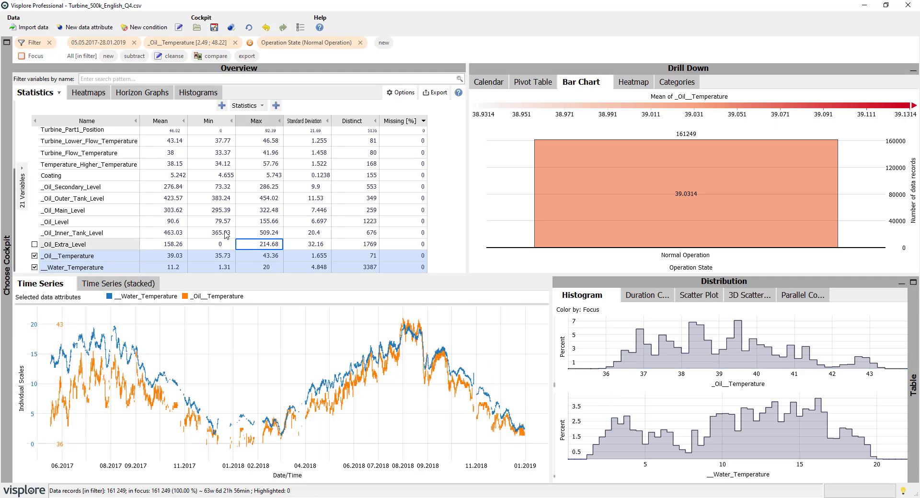
Launch the Correlations cockpit, check turbine temperature pairs, then scatter oil against water temperature.
left_click(7, 120)
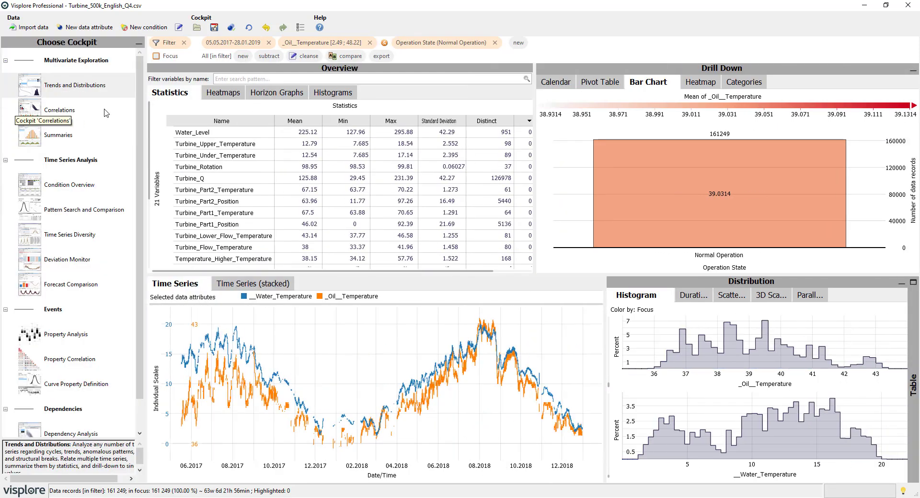
left_click(80, 110)
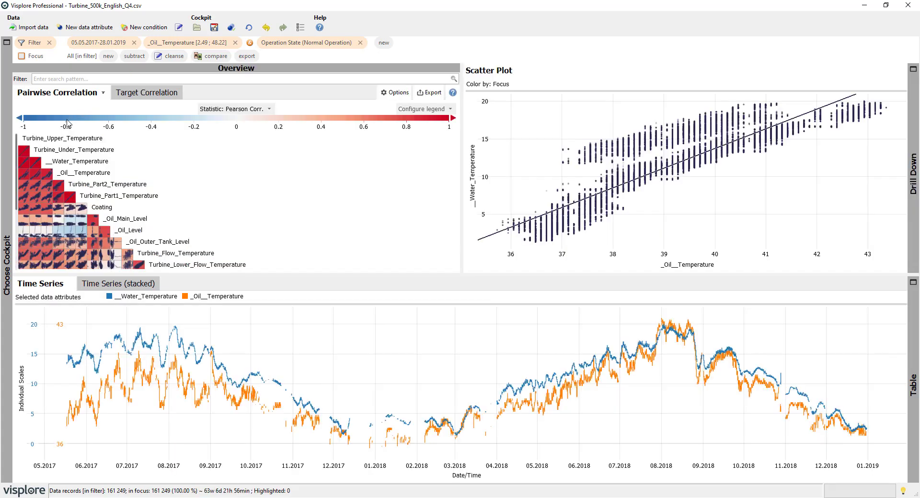
left_click(24, 150)
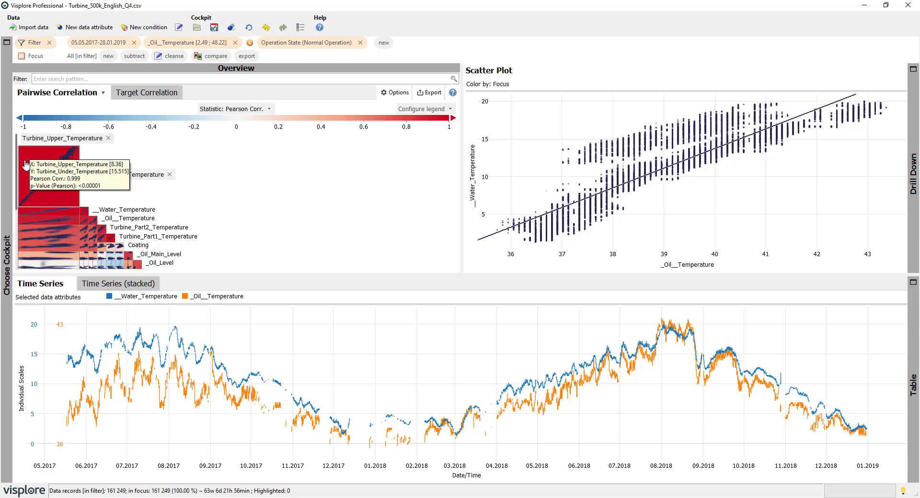
left_click(84, 211)
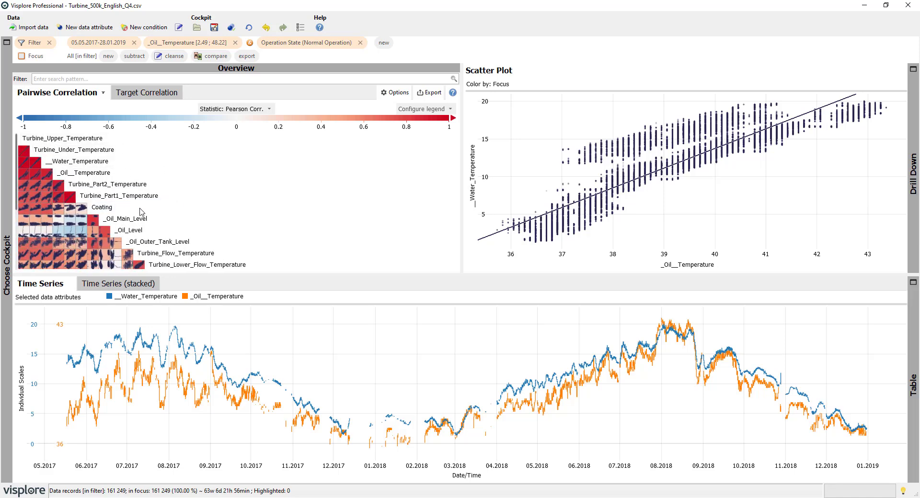
left_click(52, 181)
left_click(52, 181)
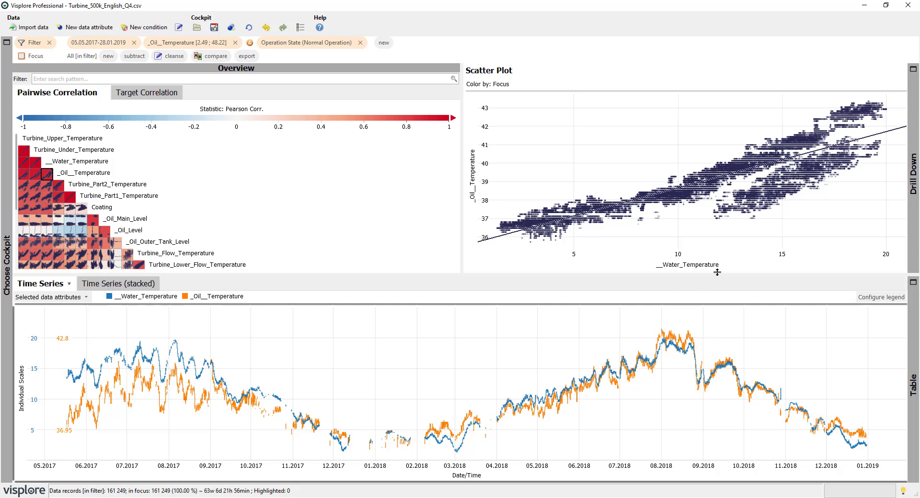
Switch the scatter plot's regression trend overlay from Linear to Quadratic order.
left_click(846, 71)
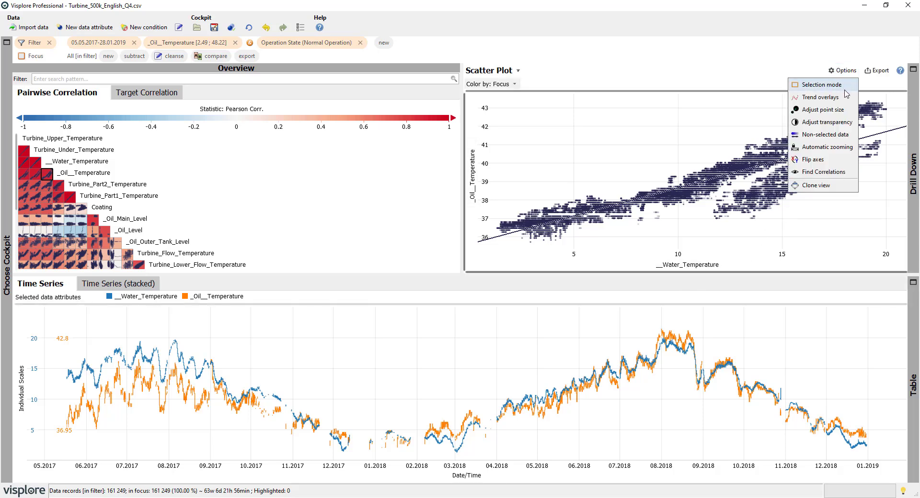
left_click(820, 97)
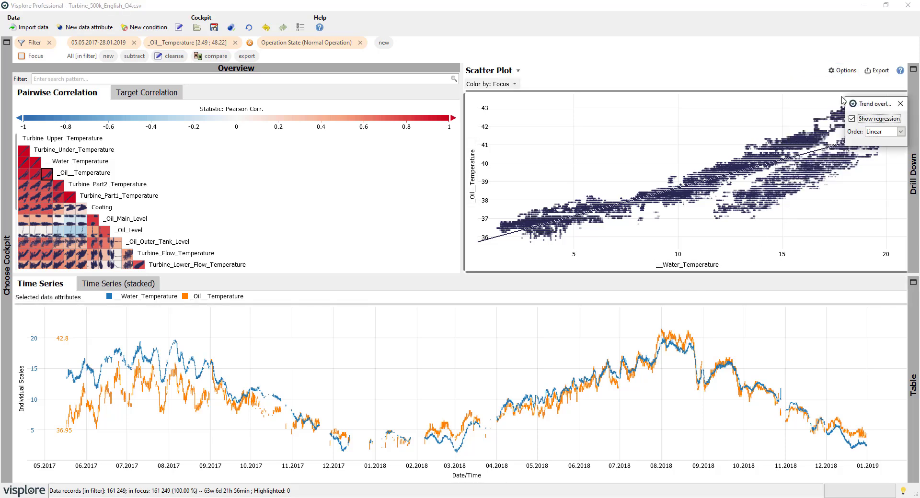
left_click(879, 133)
left_click(884, 151)
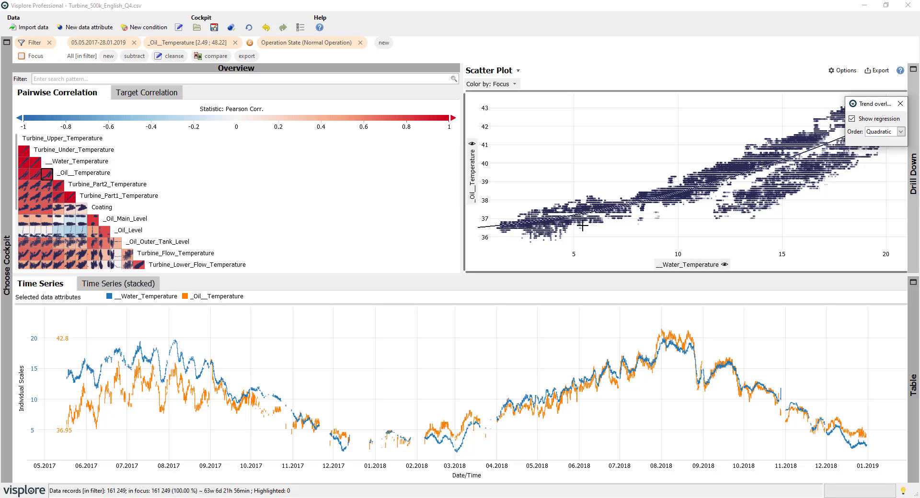
left_click(900, 103)
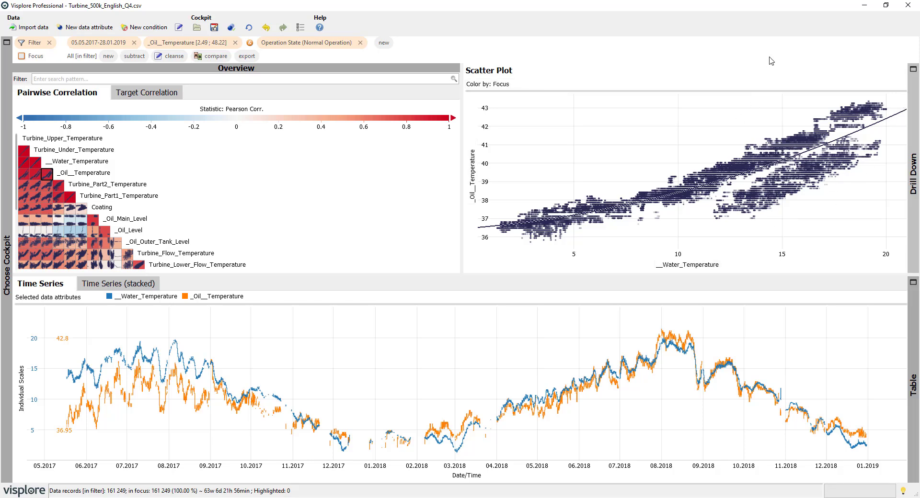
Turn on lasso selection and draw around the upper diagonal oil-versus-water cluster.
left_click(843, 71)
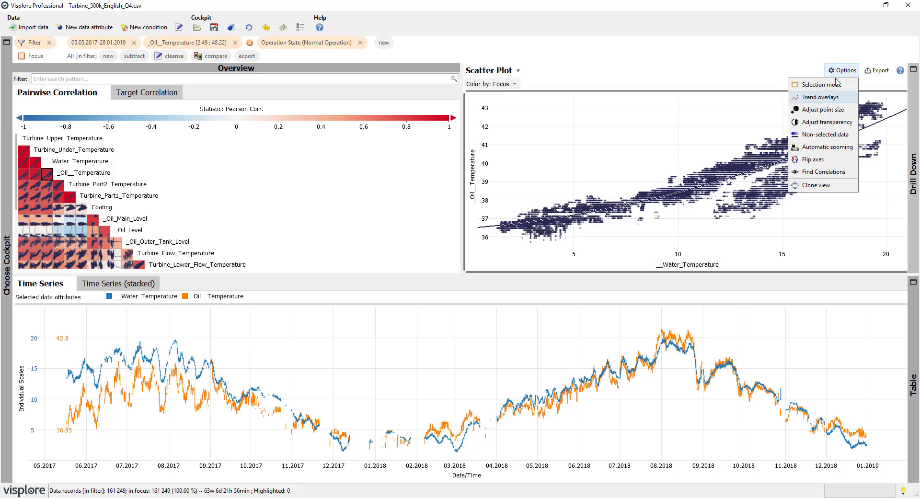
left_click(833, 86)
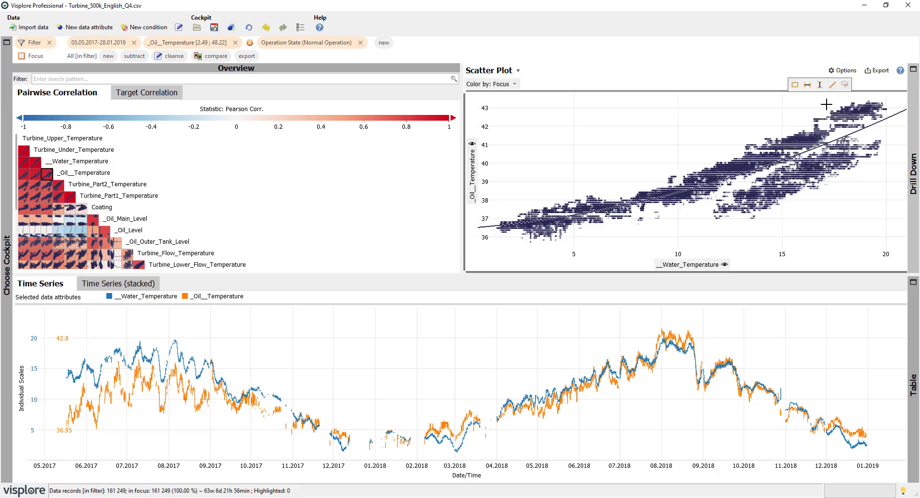
mouse_move(784, 165)
left_mouse_down()
mouse_move(634, 225)
mouse_move(493, 245)
mouse_move(526, 196)
mouse_move(820, 107)
mouse_move(876, 97)
mouse_move(899, 111)
mouse_move(881, 122)
left_mouse_up()
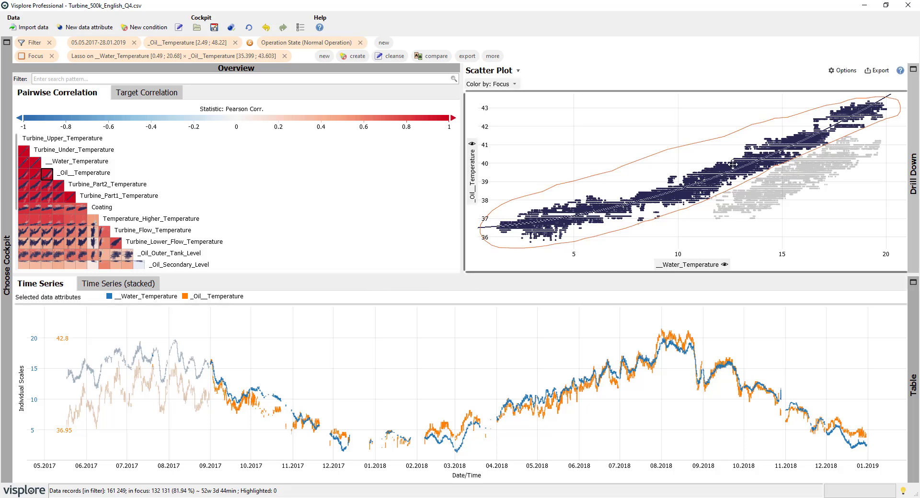
Copy the scatter plot image to the clipboard and paste it into the blank Word document.
left_click(879, 71)
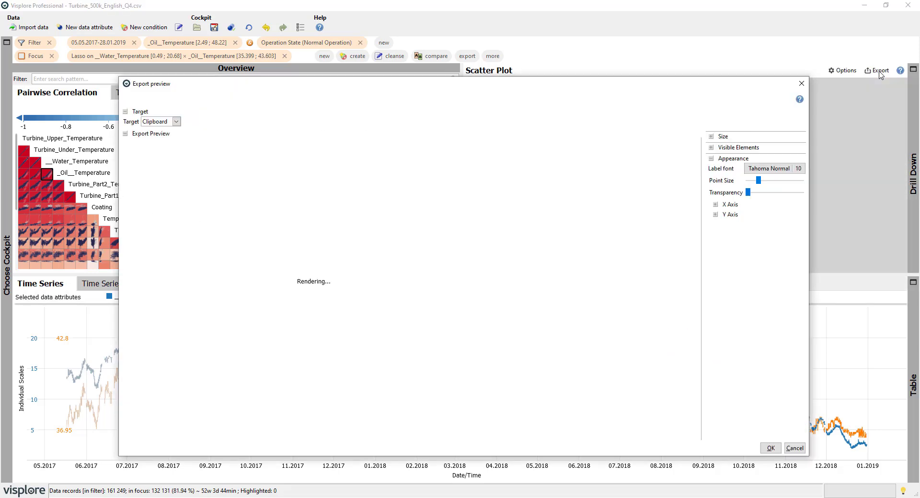
left_click(770, 447)
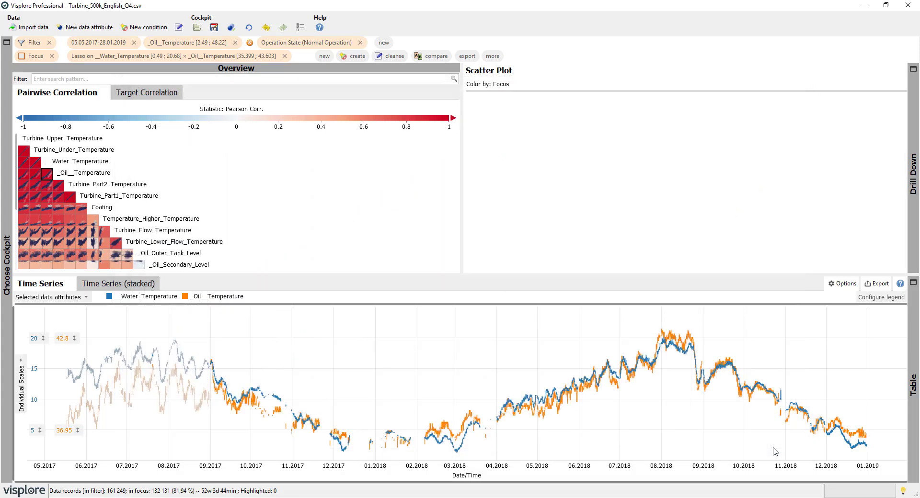
key("alt+Tab")
key("ctrl+v")
scroll(454, 255, "down", 3, "ctrl")
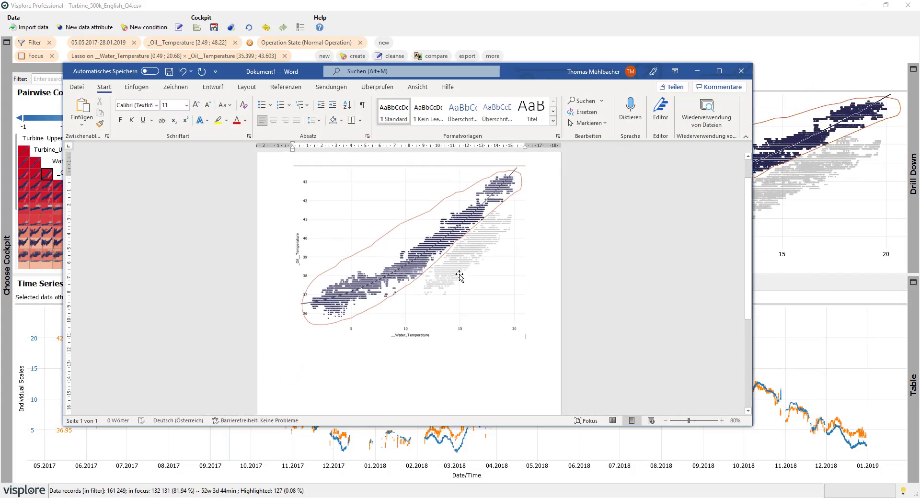
Back in Visplore, copy the focused records to the clipboard with Export Focus.
left_click(697, 70)
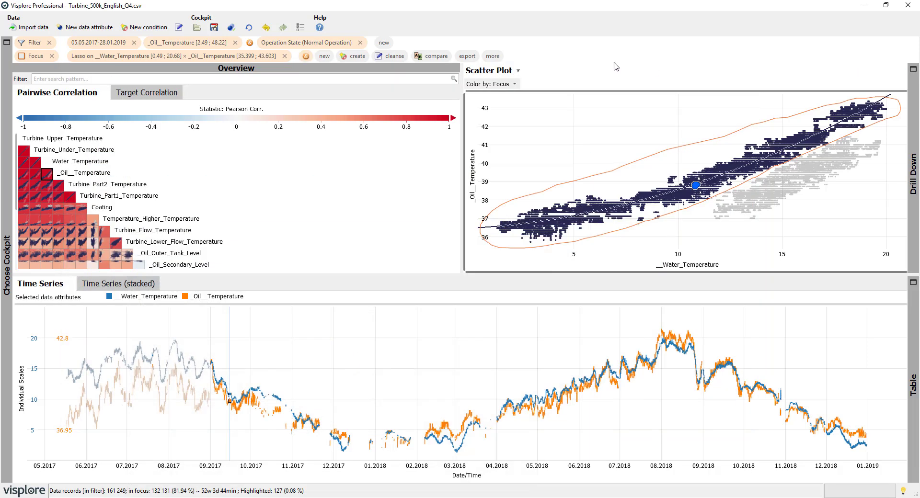
left_click(464, 57)
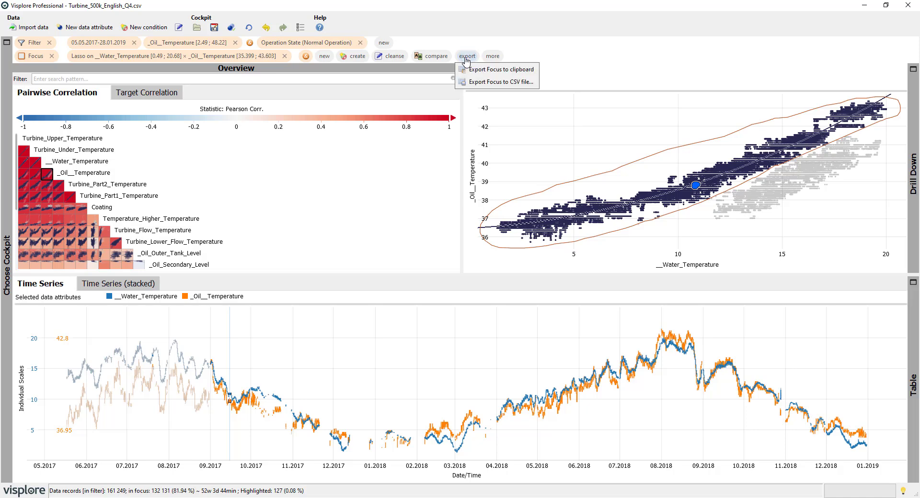
left_click(501, 69)
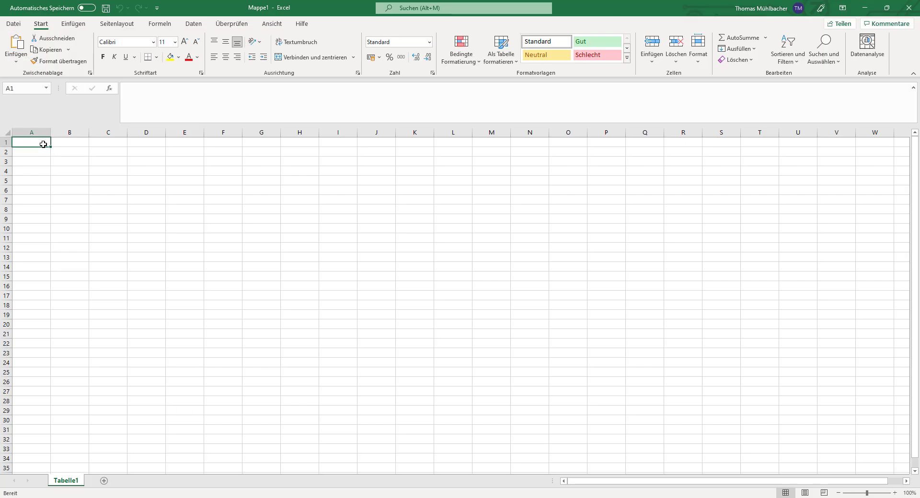
Paste the focus records into Mappe1 starting at A1, then select cell B4.
key("ctrl+v")
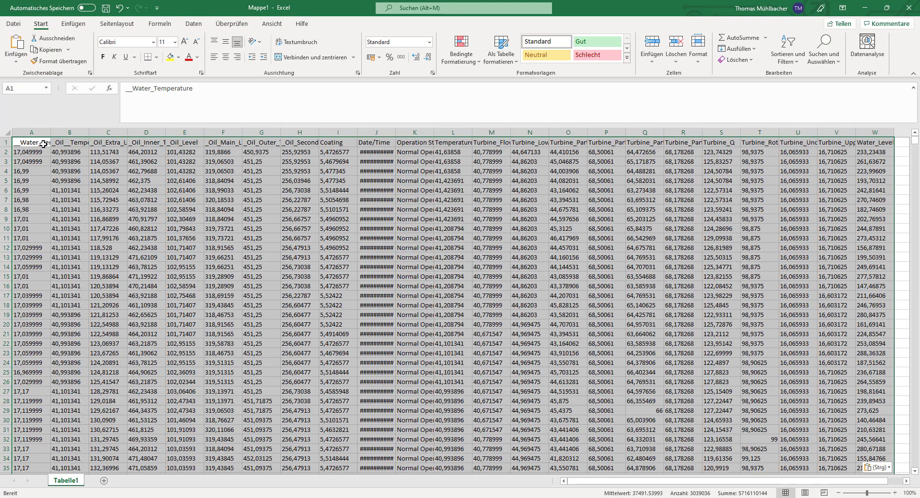
left_click(76, 169)
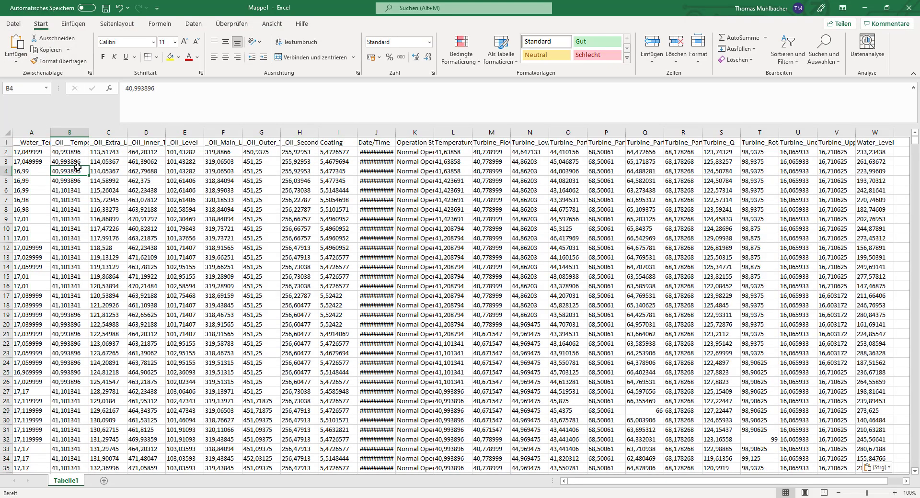